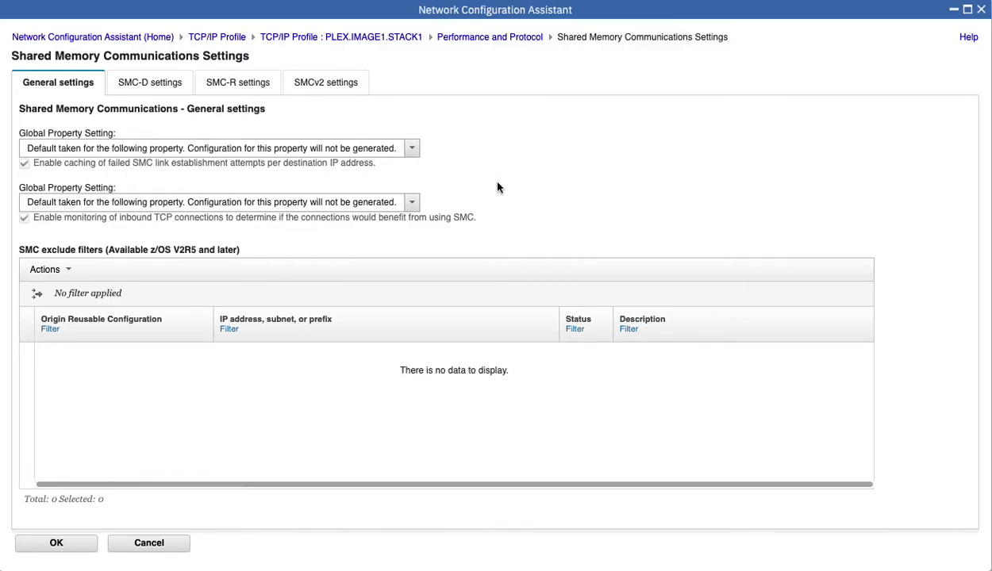
Add an IPv4 SMC exclude filter for subnet 10.1.1.0 with mask length 24 and the description "Don't talk to this subnet"
scroll(555, 189, "down", 1)
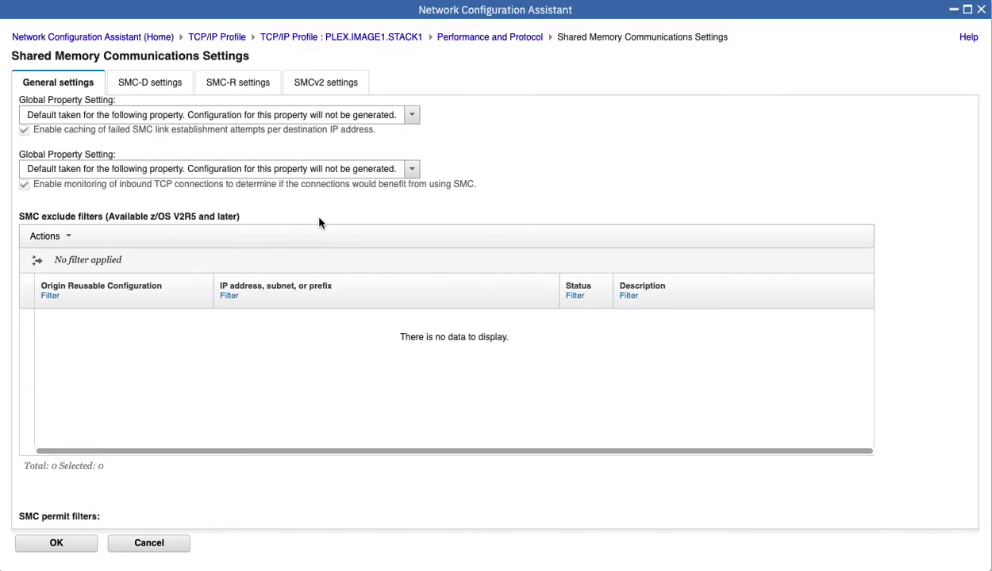
scroll(287, 361, "down", 5)
scroll(288, 361, "down", 6)
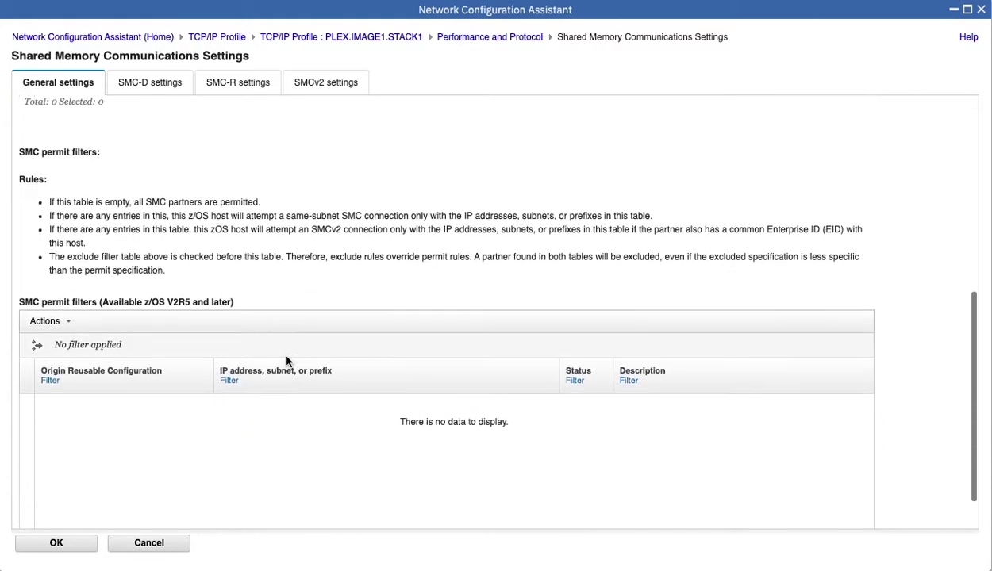
scroll(286, 361, "up", 10)
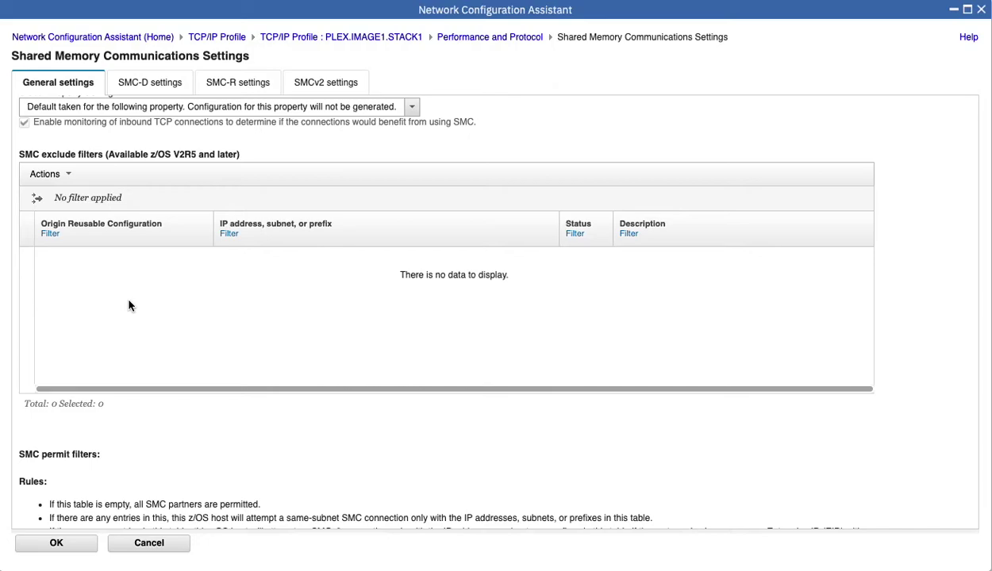
left_click(70, 175)
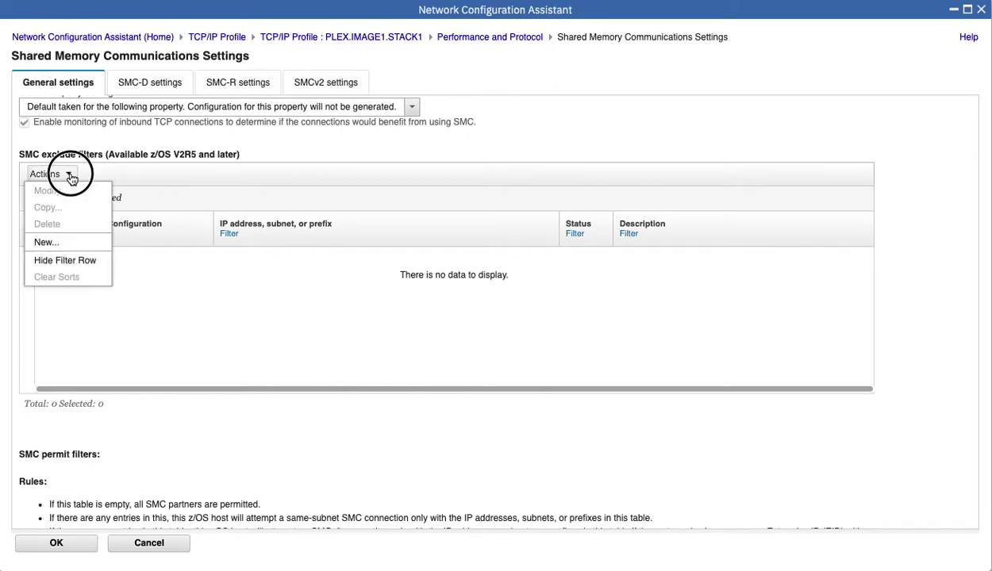
left_click(61, 244)
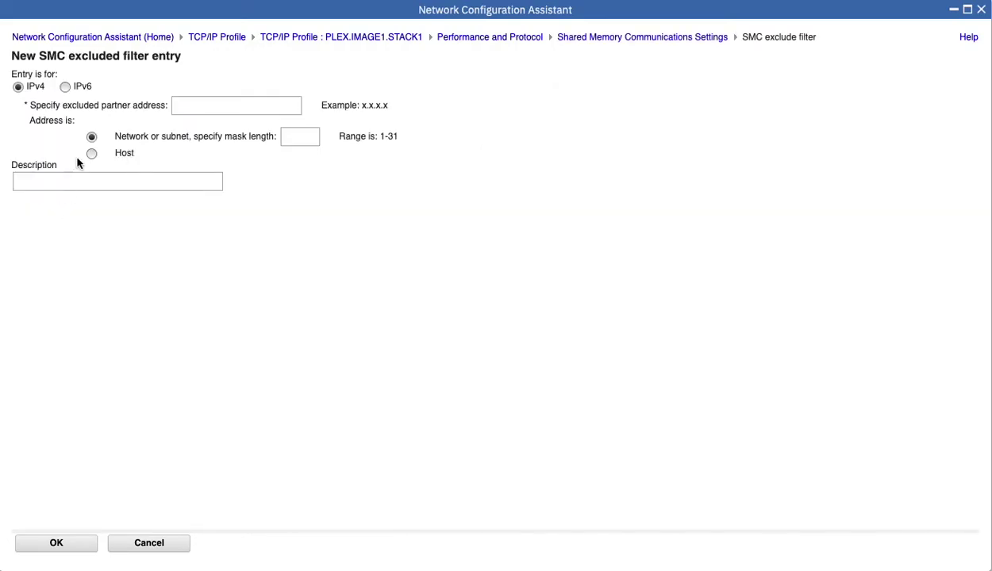
left_click(199, 103)
type("10.1.1.0")
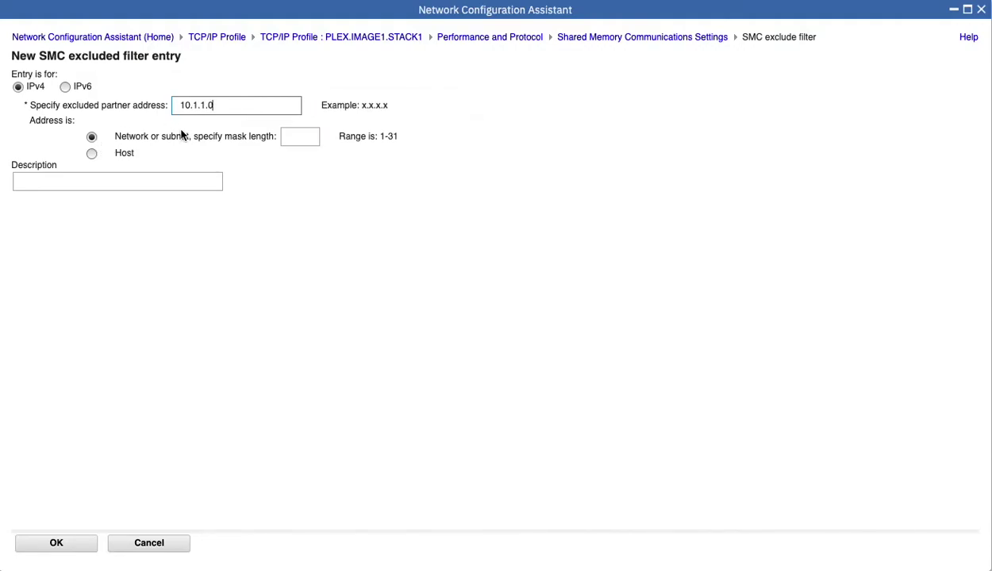
left_click(292, 137)
type("24")
left_click(153, 184)
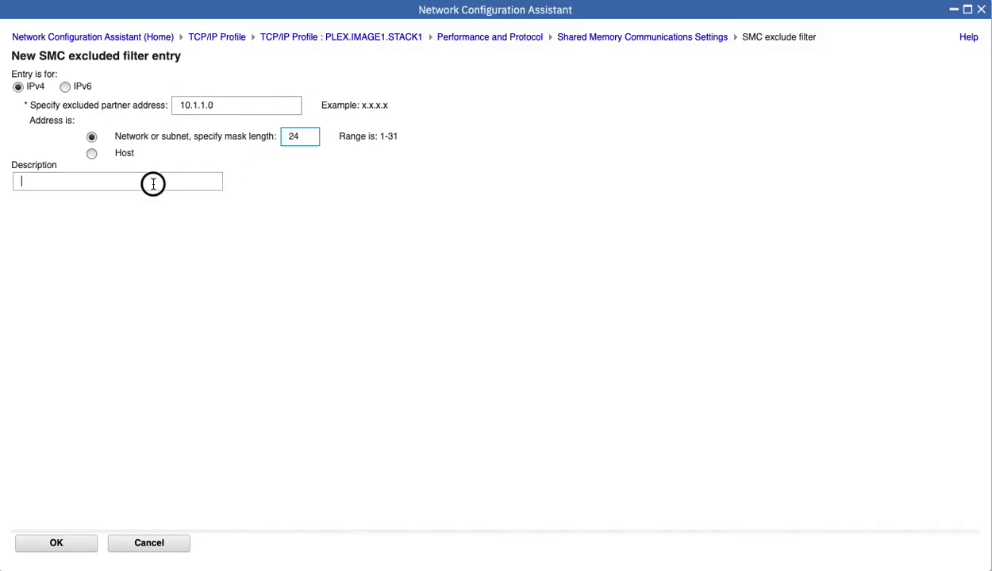
type("Do")
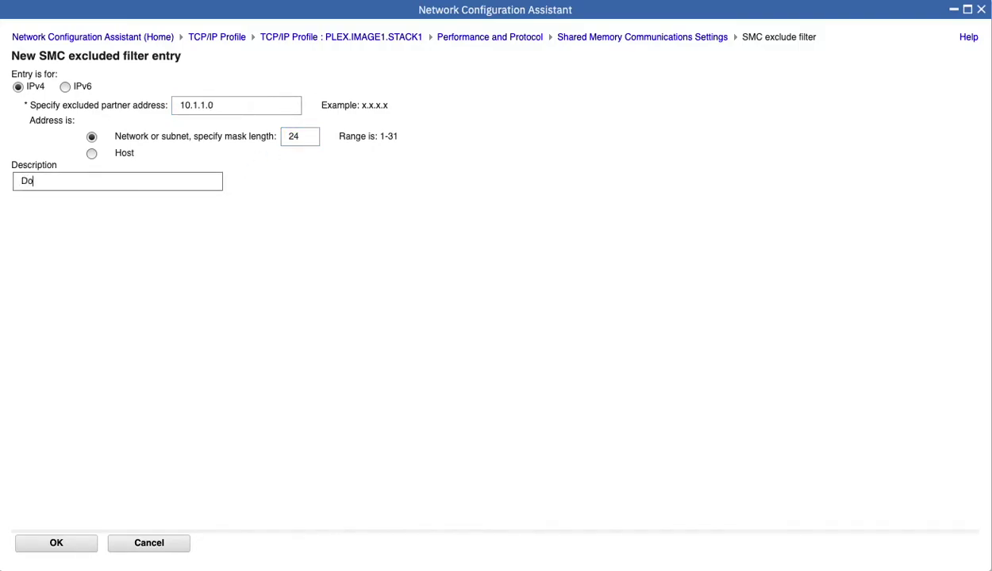
type("n't talk to this subnet")
left_click(68, 544)
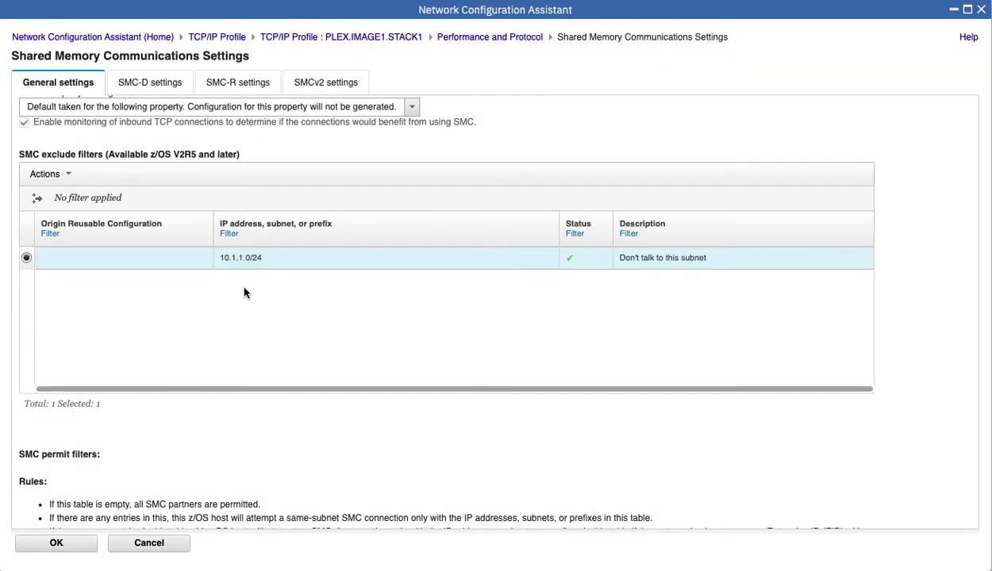
Add an IPv4 SMC permit filter for the partner address 10.1.1.1, defined as a host
scroll(243, 293, "down", 5)
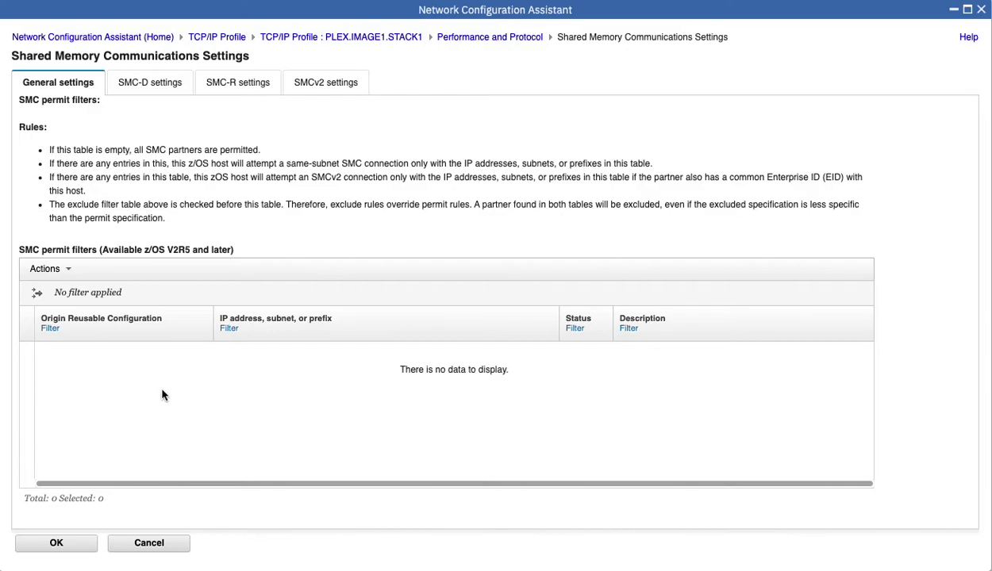
scroll(163, 395, "up", 5)
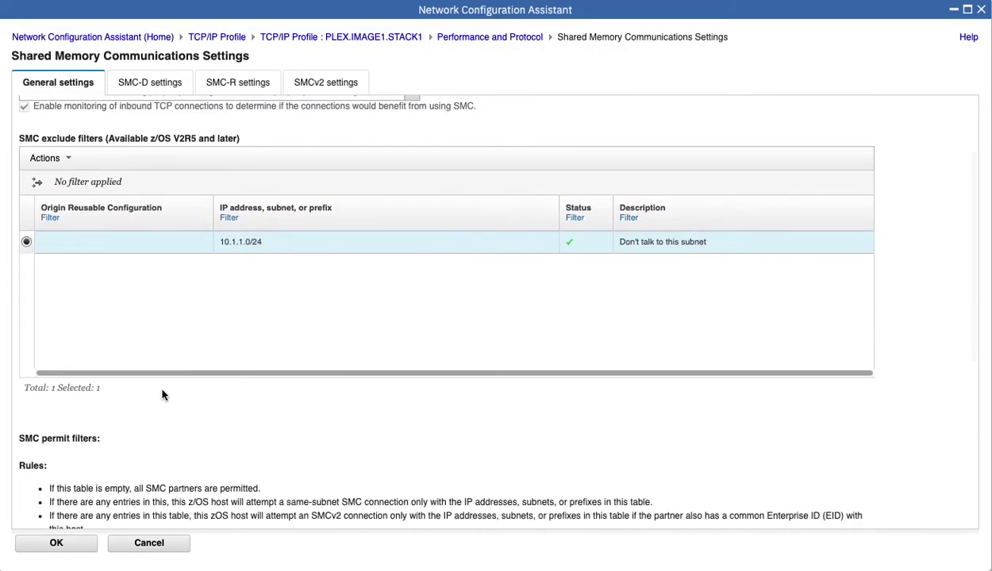
scroll(163, 395, "down", 5)
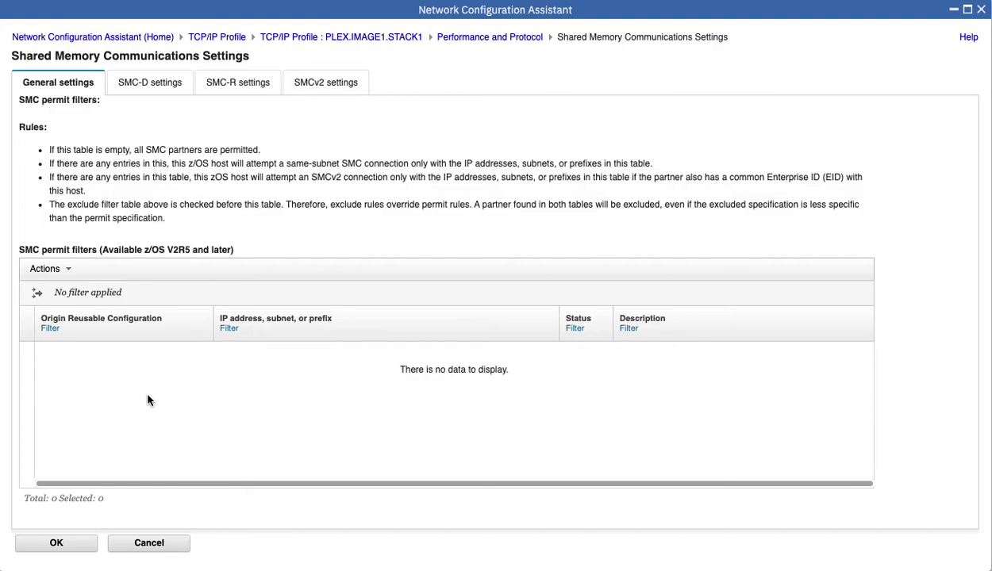
scroll(149, 387, "up", 5)
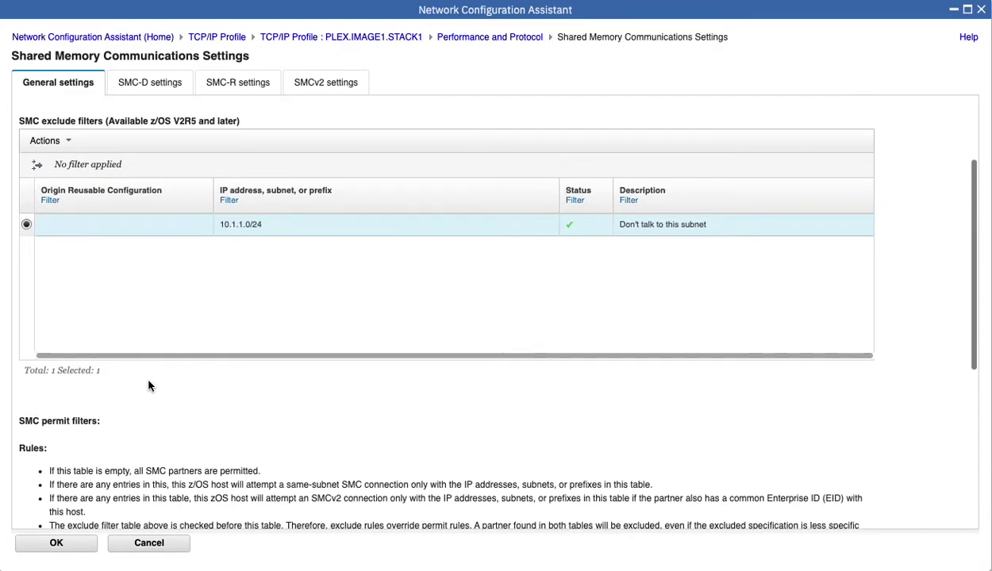
scroll(148, 386, "down", 3)
scroll(148, 386, "down", 3)
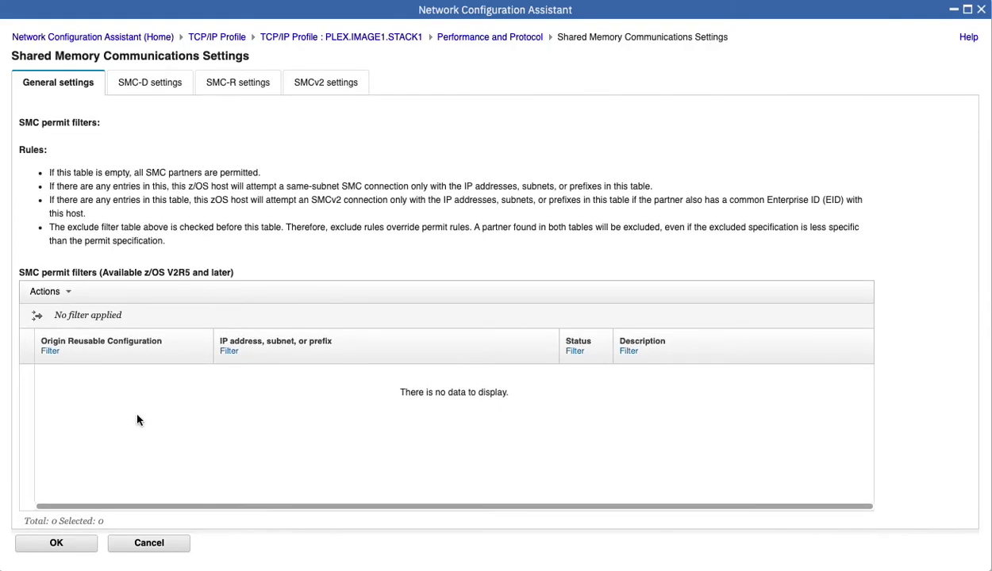
left_click(70, 293)
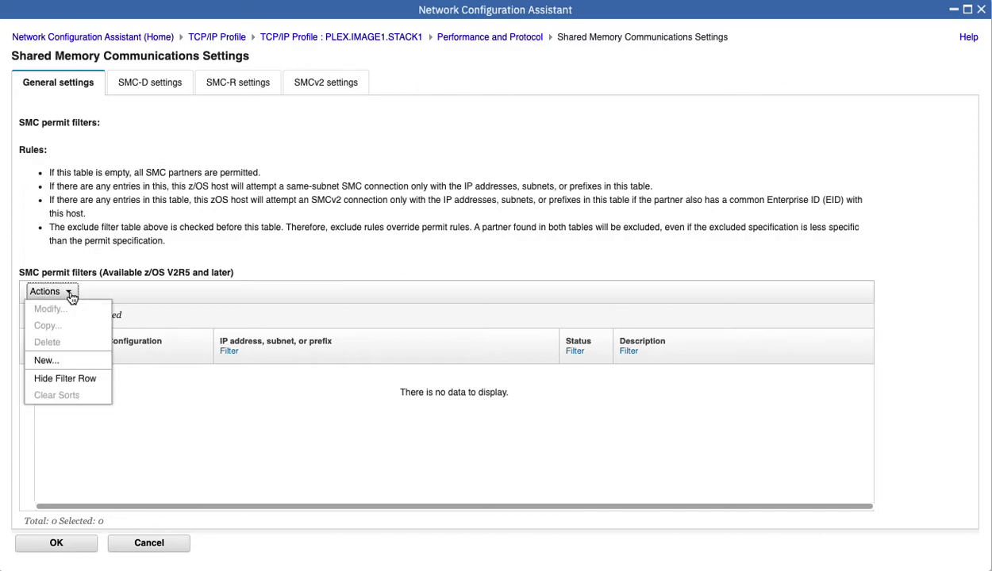
left_click(57, 361)
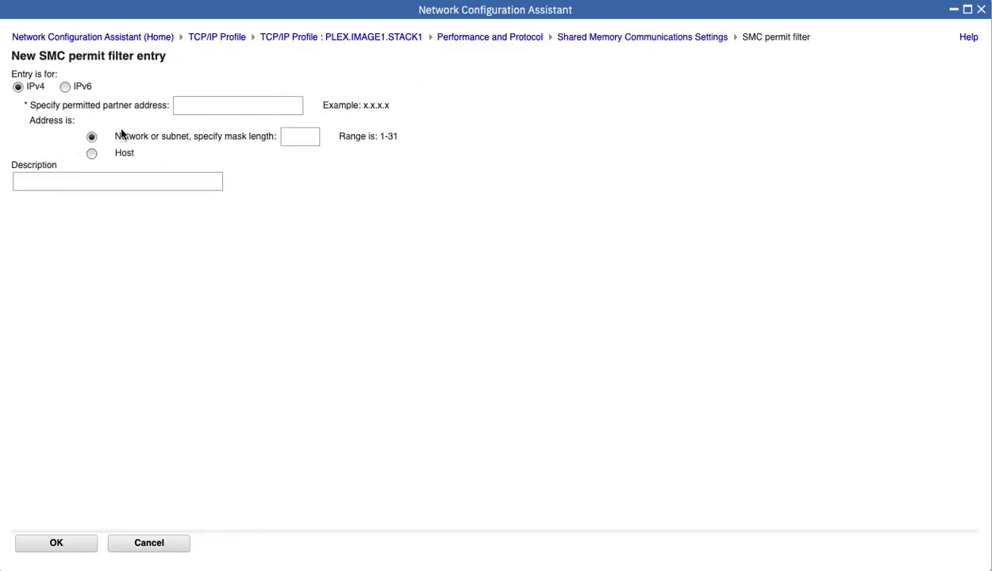
left_click(192, 108)
type("10.1.1.1")
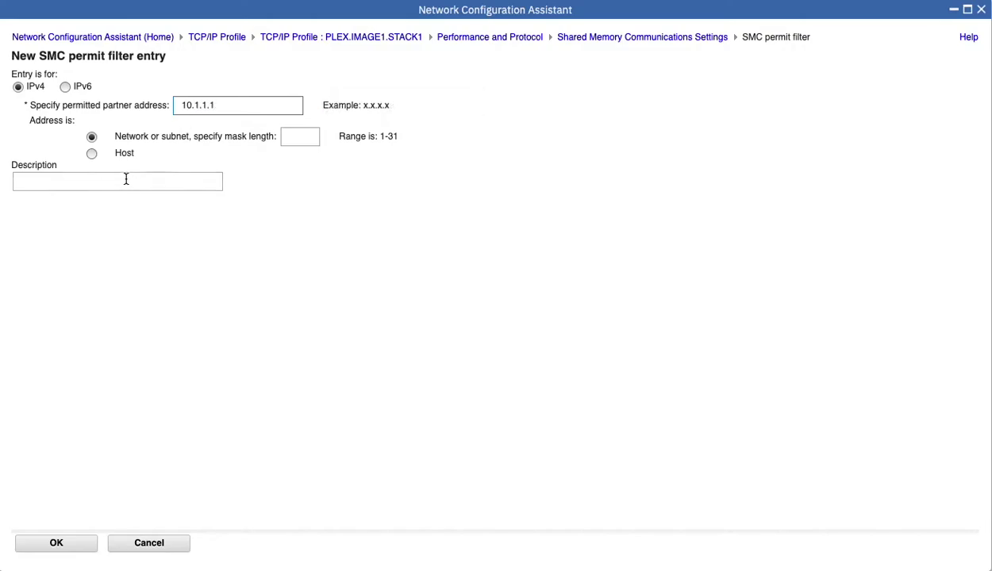
left_click(92, 154)
left_click(56, 544)
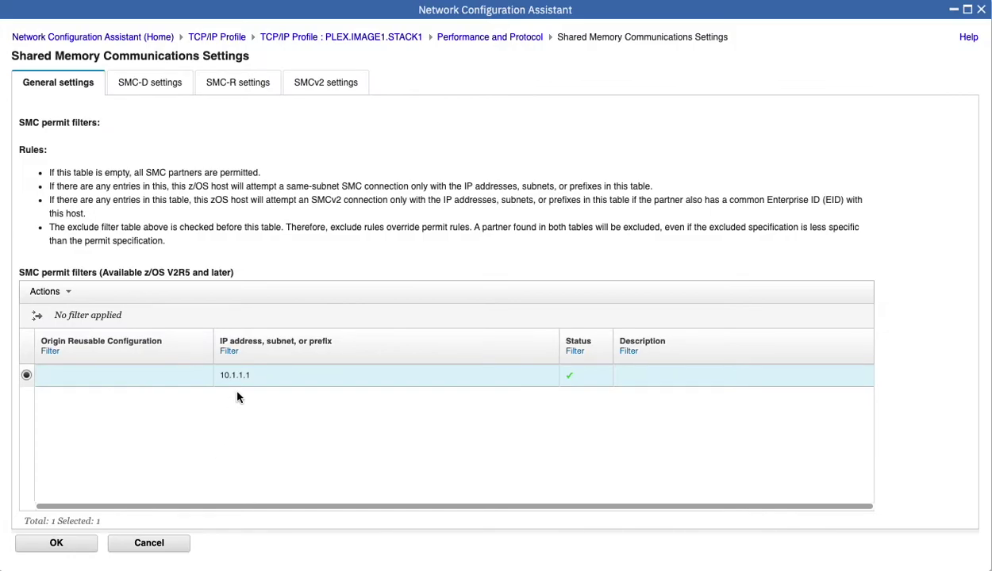
Modify the host entry in the SMC permit filters so its partner address is 10.1.2.1
scroll(238, 381, "up", 5)
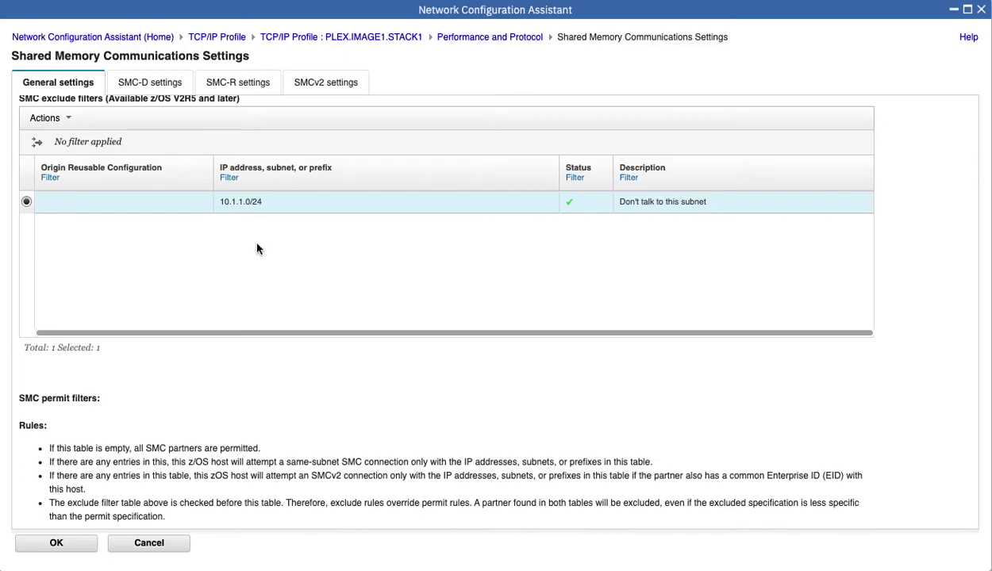
scroll(244, 387, "down", 3)
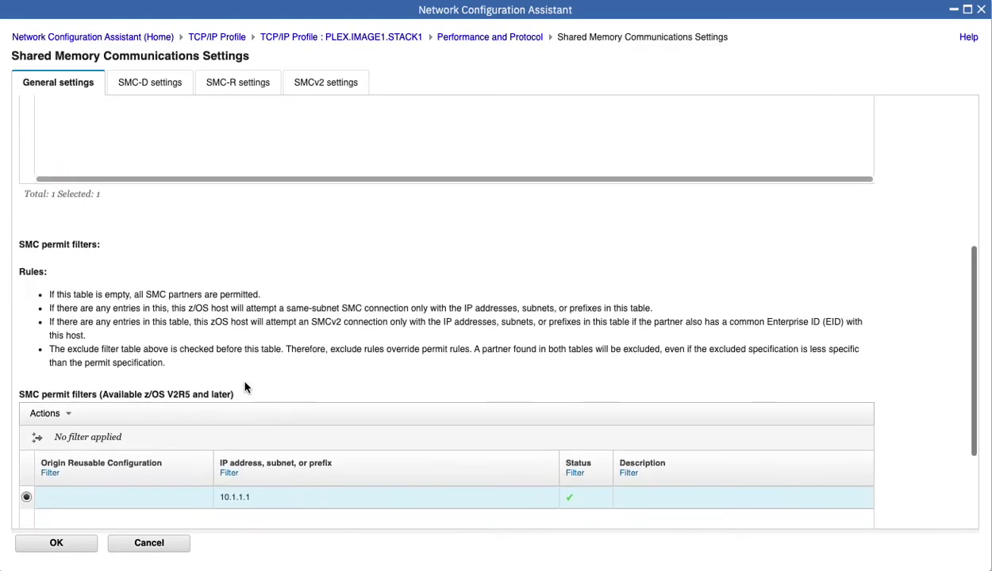
scroll(245, 387, "down", 2)
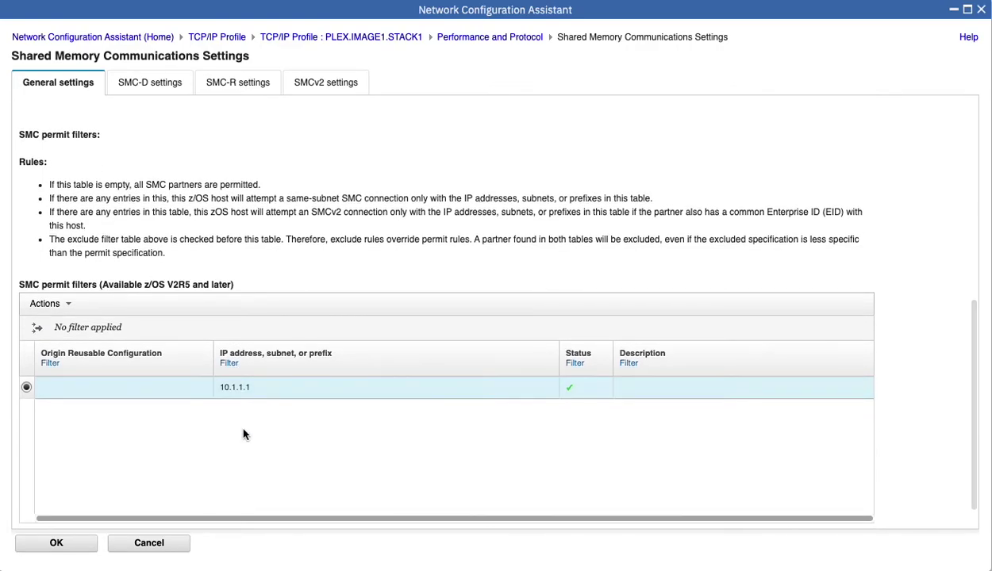
left_click(72, 310)
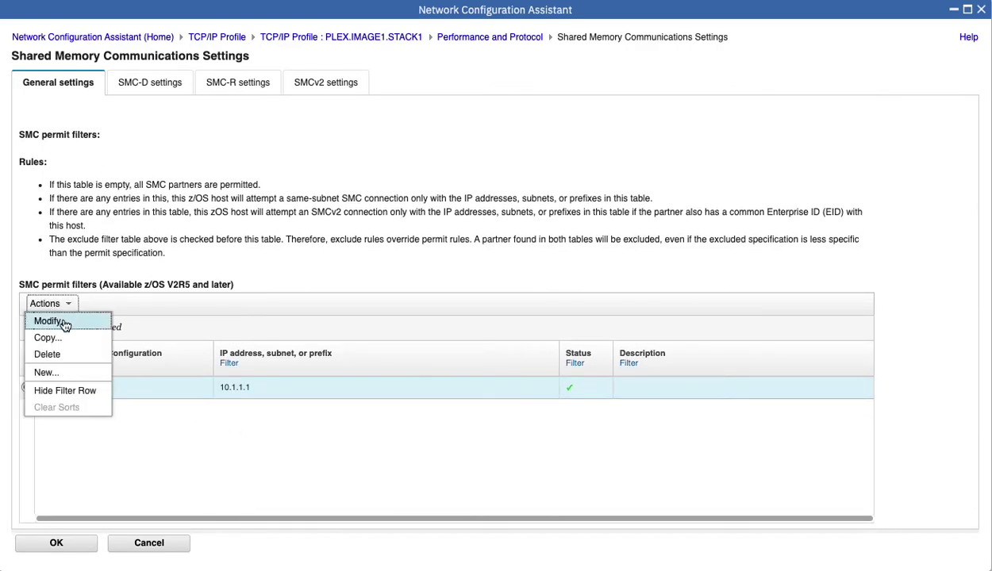
left_click(65, 321)
left_click(206, 103)
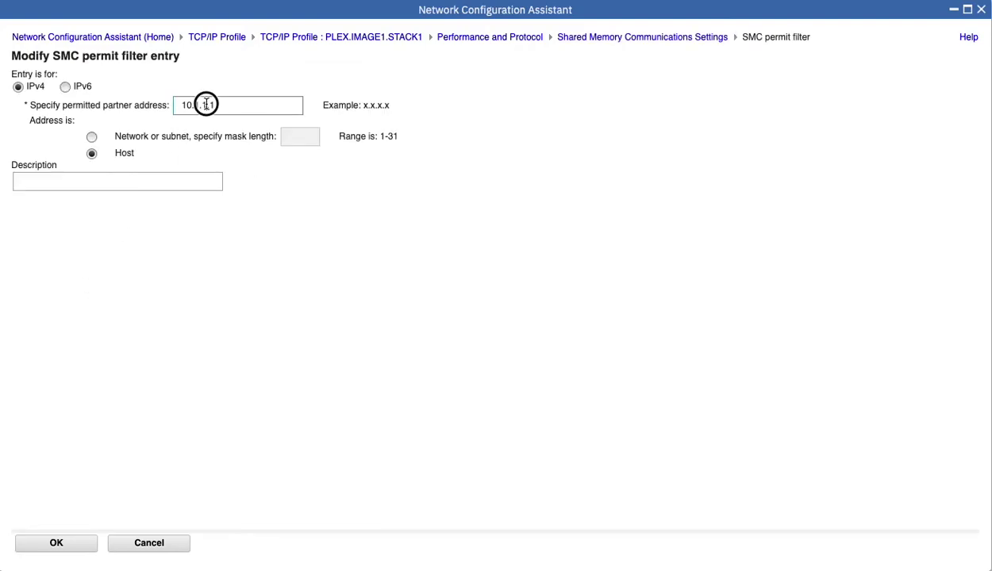
key("BackSpace")
type("2")
left_click(60, 546)
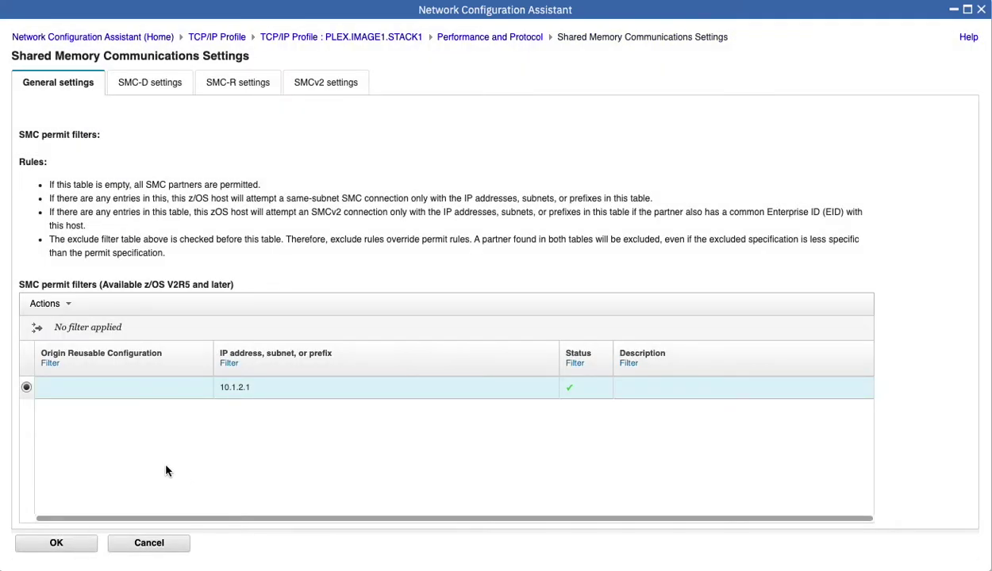
Add an SMC permit filter for subnet 10.1.3.0 with mask length 24 and the description "Talk to this subnet"
left_click(68, 304)
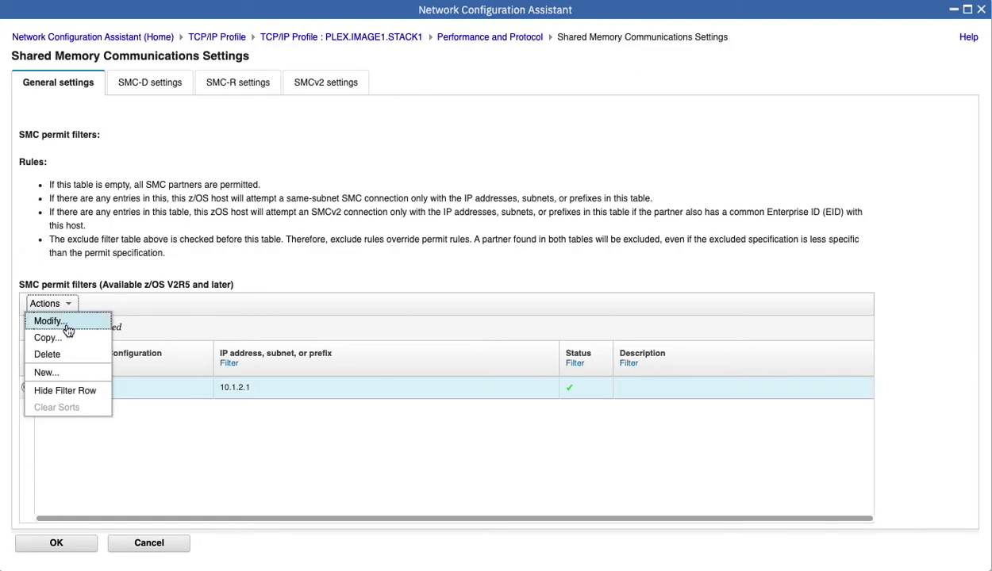
left_click(223, 476)
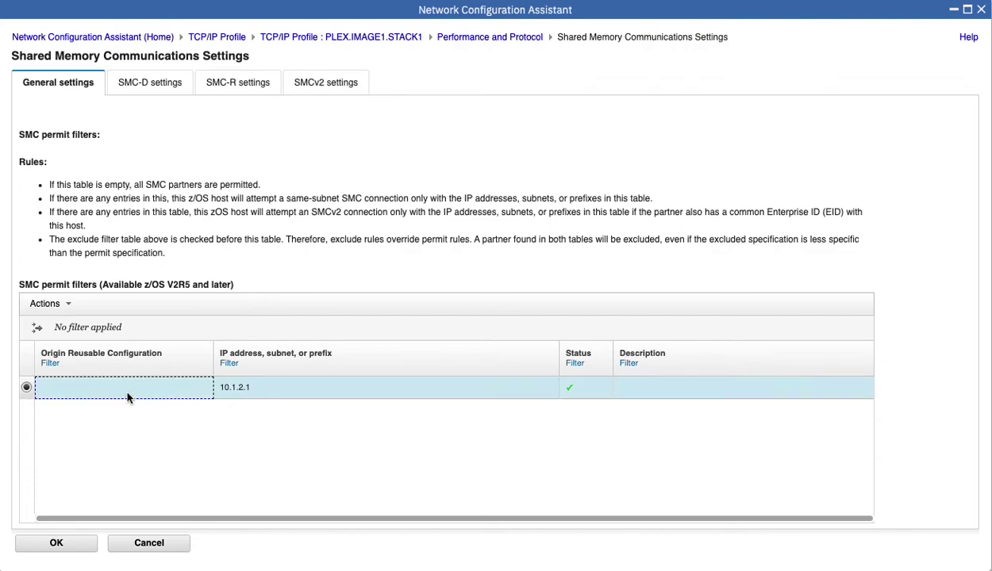
left_click(70, 304)
left_click(62, 372)
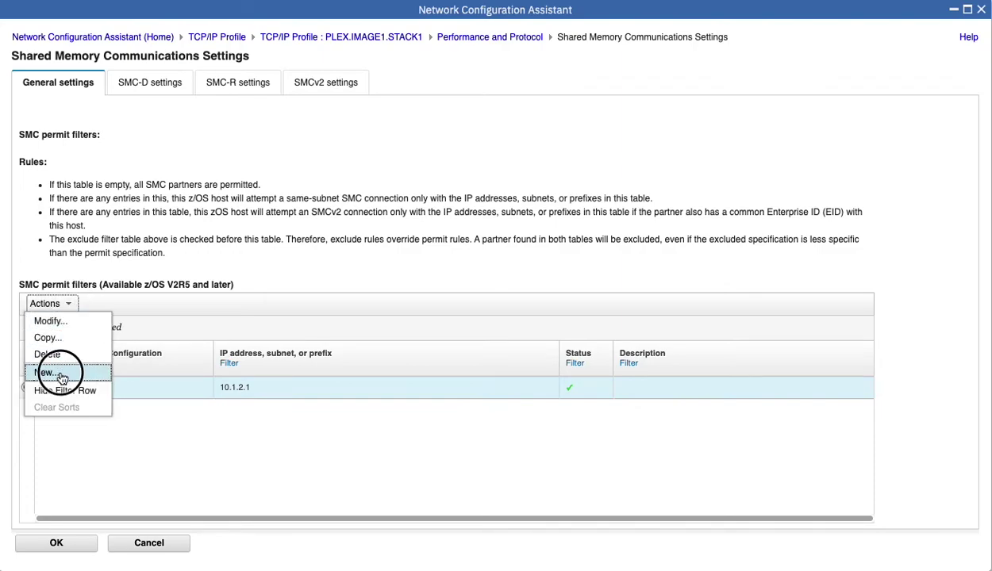
left_click(186, 105)
type("10.1.3.0")
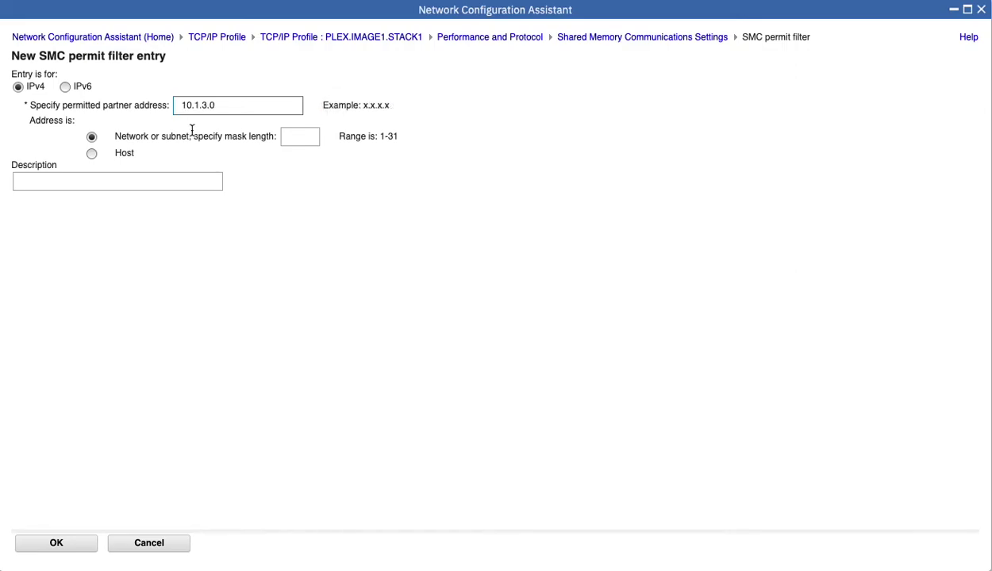
left_click(299, 137)
type("24")
left_click(196, 177)
type("Talk to this subnet")
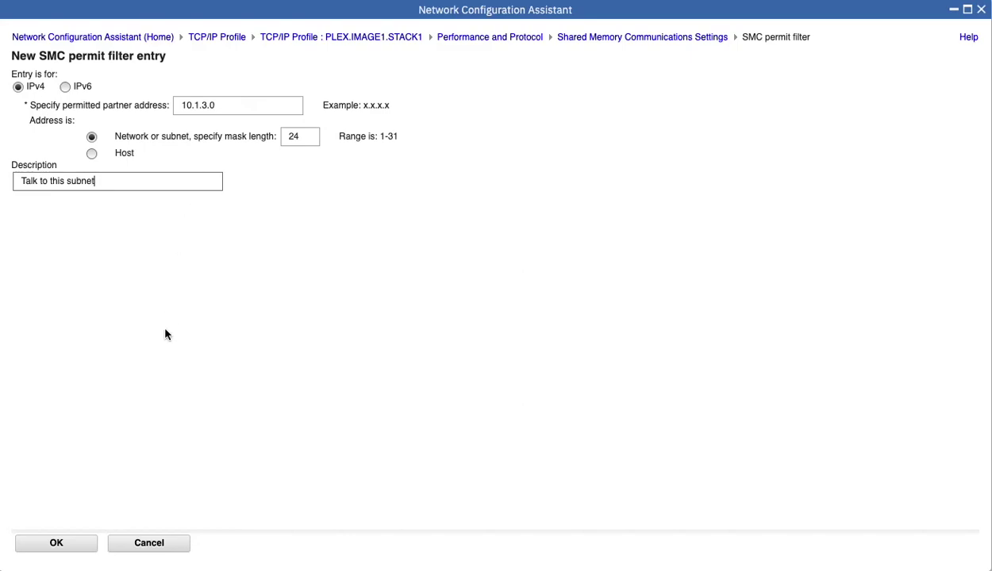
left_click(73, 544)
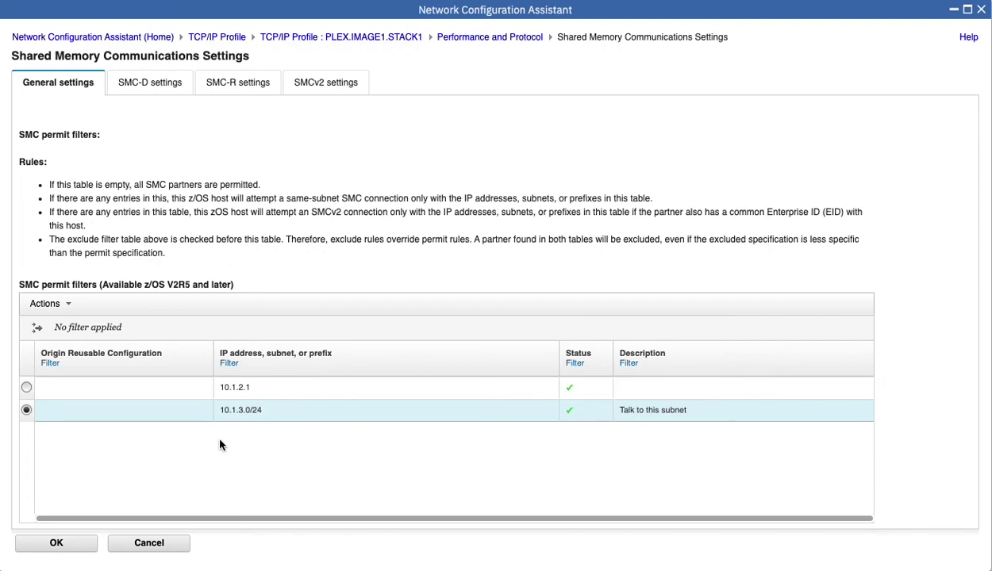
Accept the Shared Memory Communications settings and return to the TCP/IP Profile systems list
left_click(57, 544)
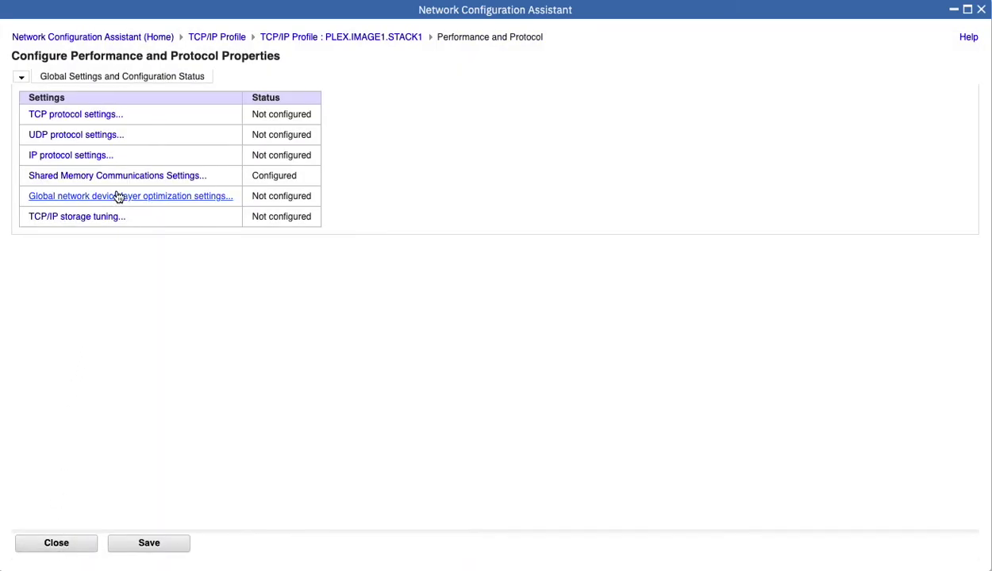
left_click(67, 545)
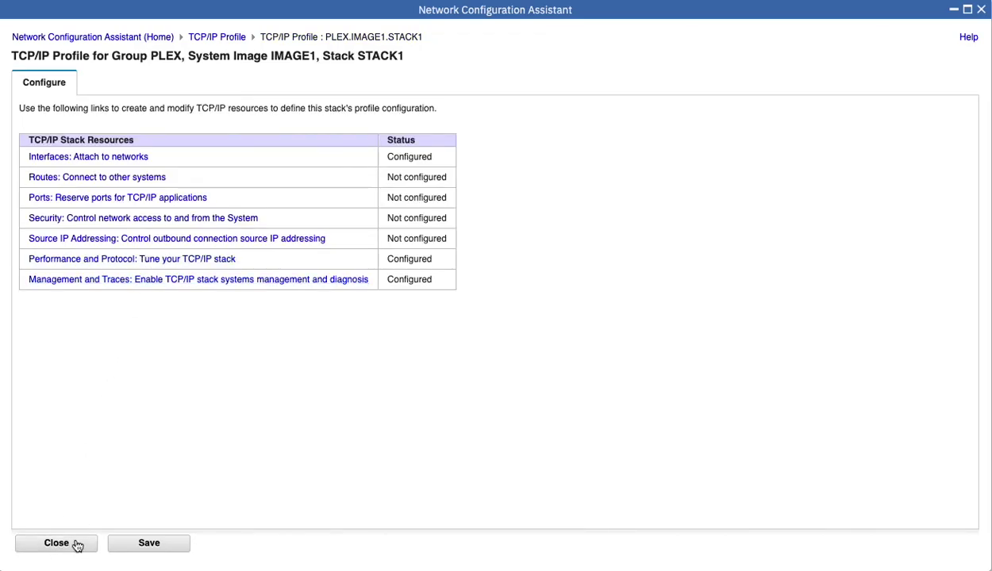
left_click(59, 544)
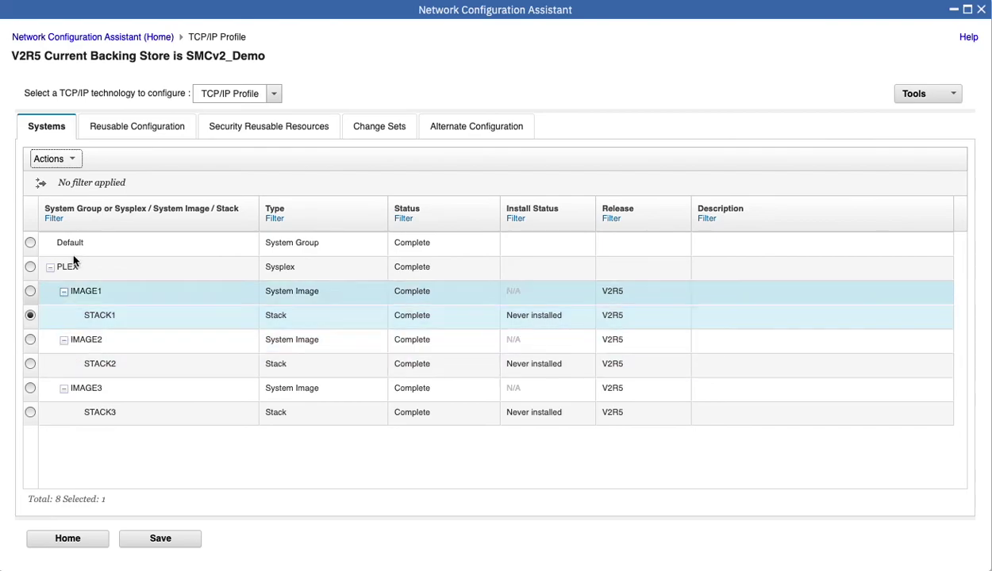
Open STACK1's generated TCP/IP profile configuration file and examine its SMCEXCLUDE and SMCPERMIT statements
left_click(71, 160)
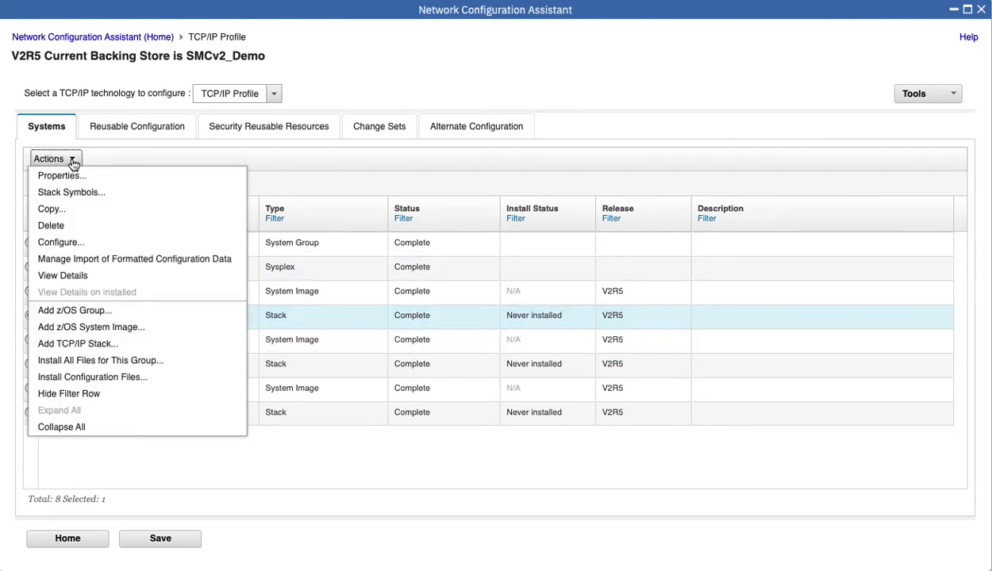
left_click(79, 377)
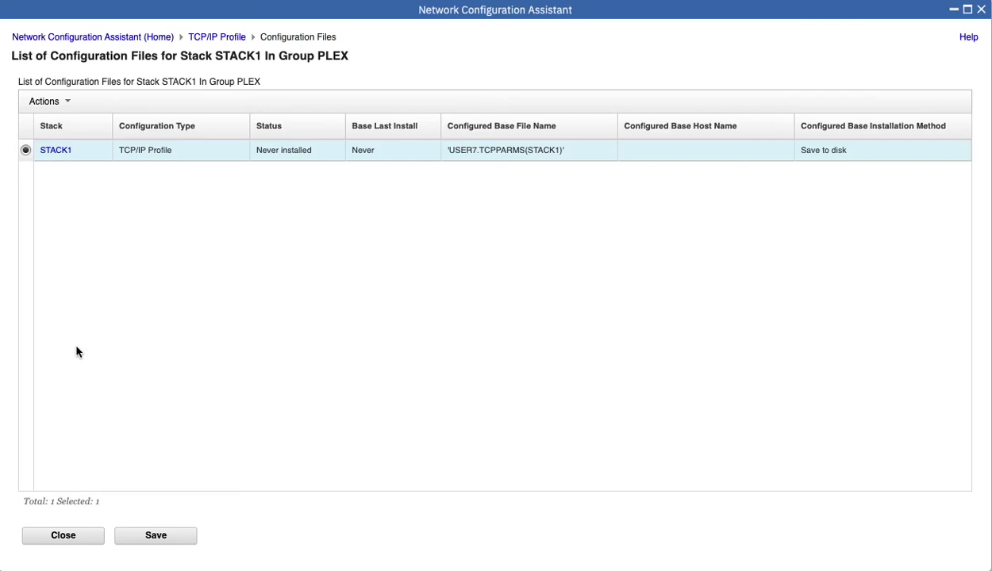
left_click(56, 151)
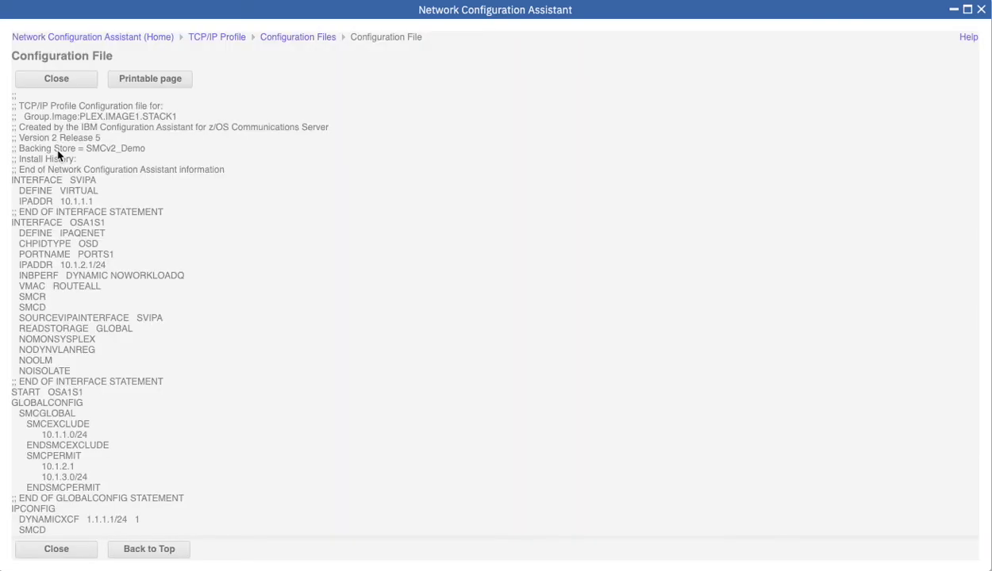
scroll(128, 411, "down", 2)
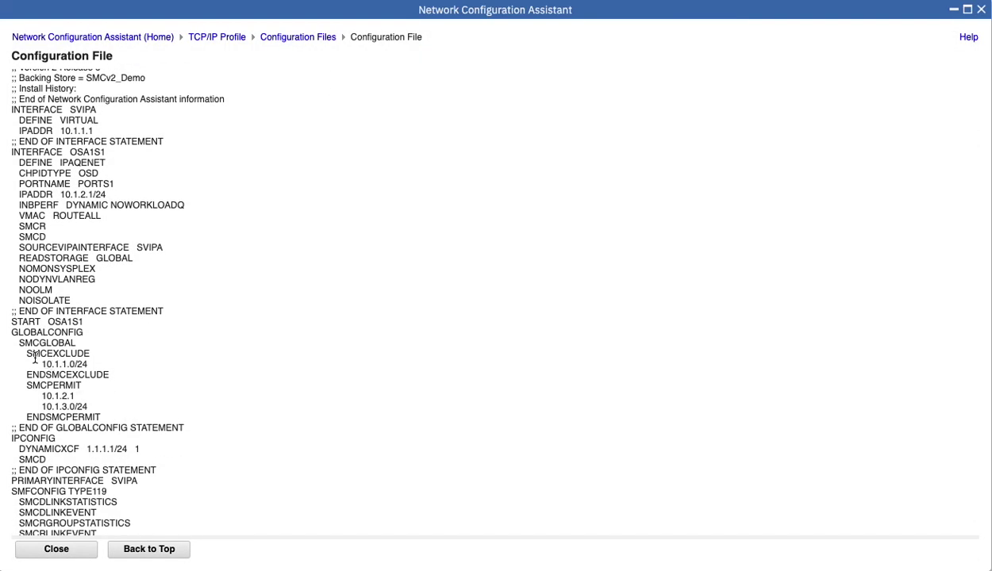
left_click_drag(24, 349, 151, 419)
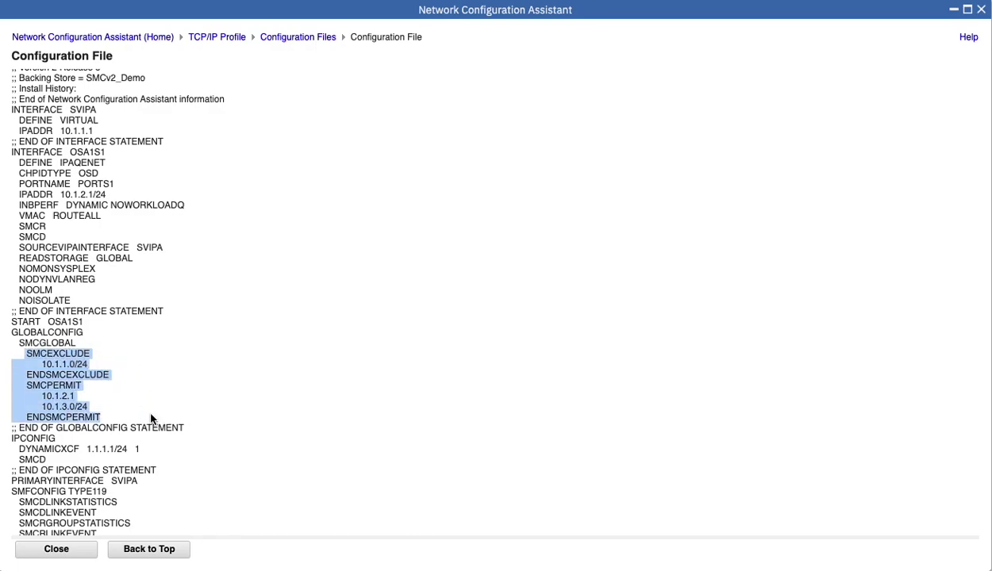
left_click(256, 391)
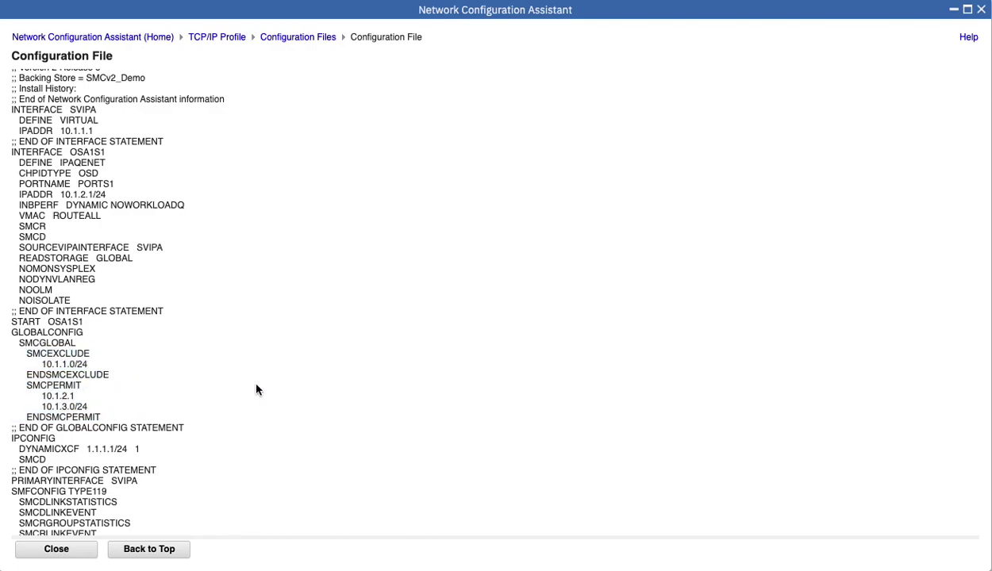